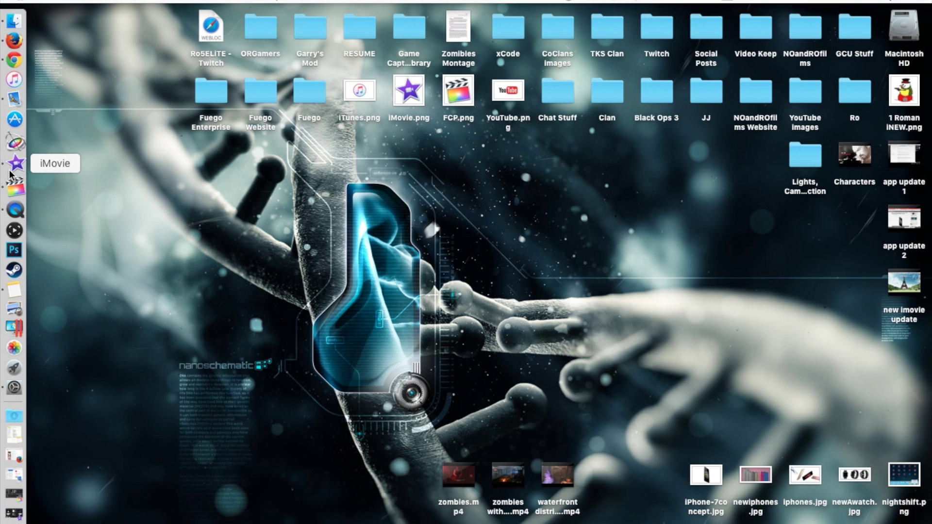
# Launch iMovie, open the iMovie 10.1 Tutorials project, and move the playhead to the movie's end
pyautogui.click(12, 168)
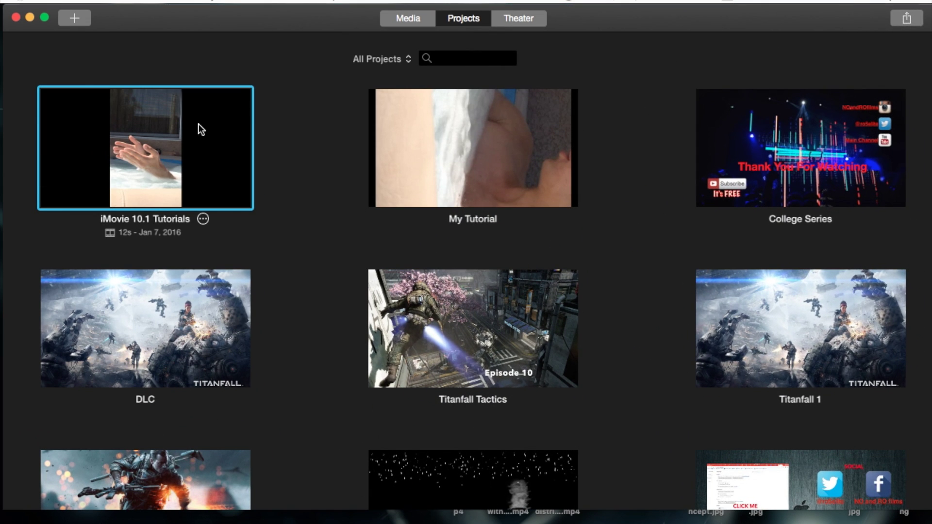
pyautogui.doubleClick(174, 123)
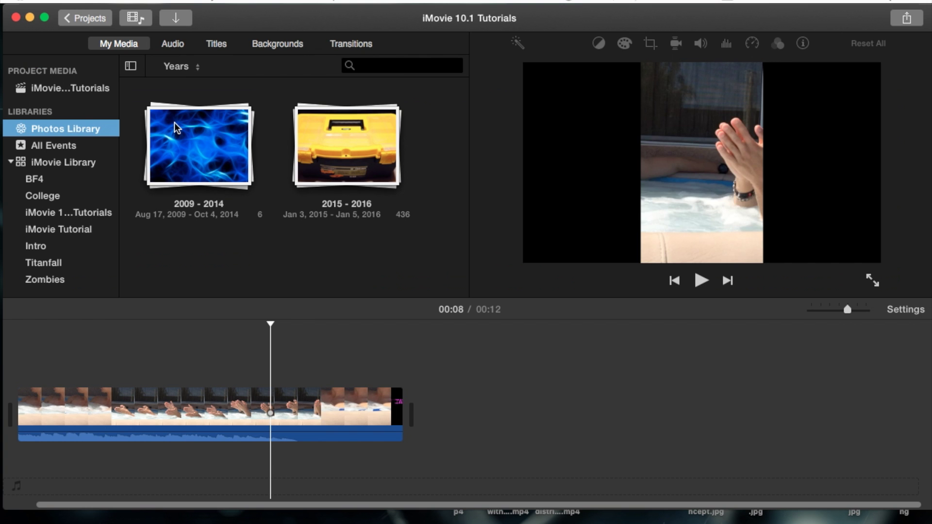
pyautogui.click(260, 340)
pyautogui.click(452, 362)
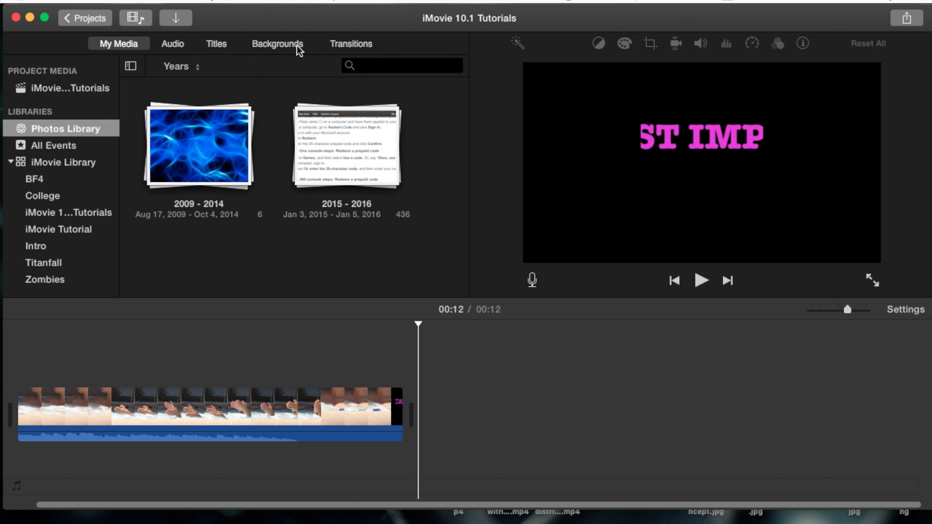
# Show the Maps & Backgrounds collection and scroll down to the Underwater background
pyautogui.click(276, 44)
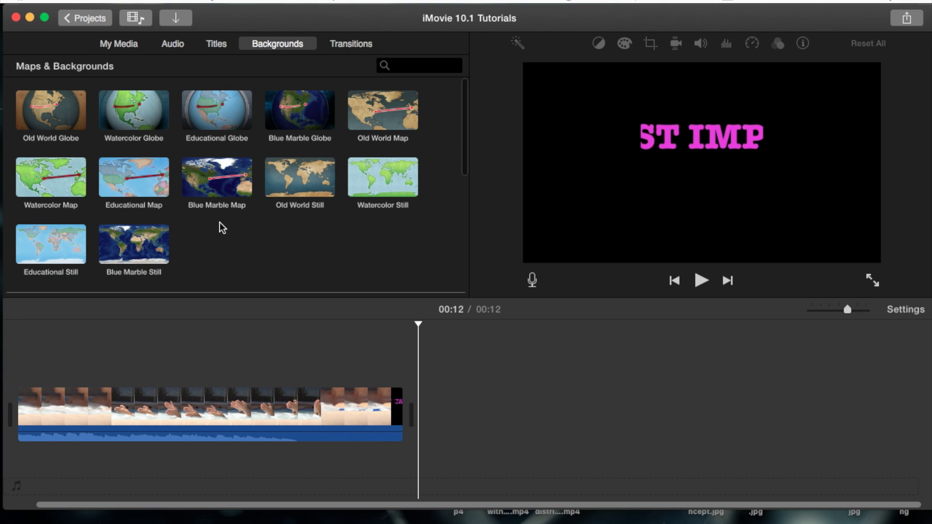
pyautogui.scroll(-5, 220, 222)
pyautogui.scroll(-3, 220, 222)
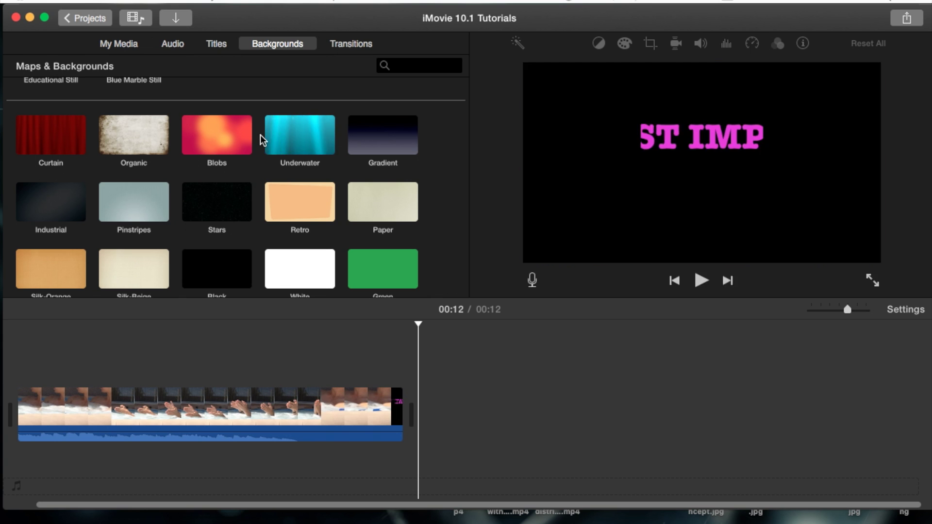
# Place the Underwater background after the hand clip and trim it to about 4.9 seconds
pyautogui.click(293, 136)
pyautogui.moveTo(292, 137); pyautogui.dragTo(419, 363)
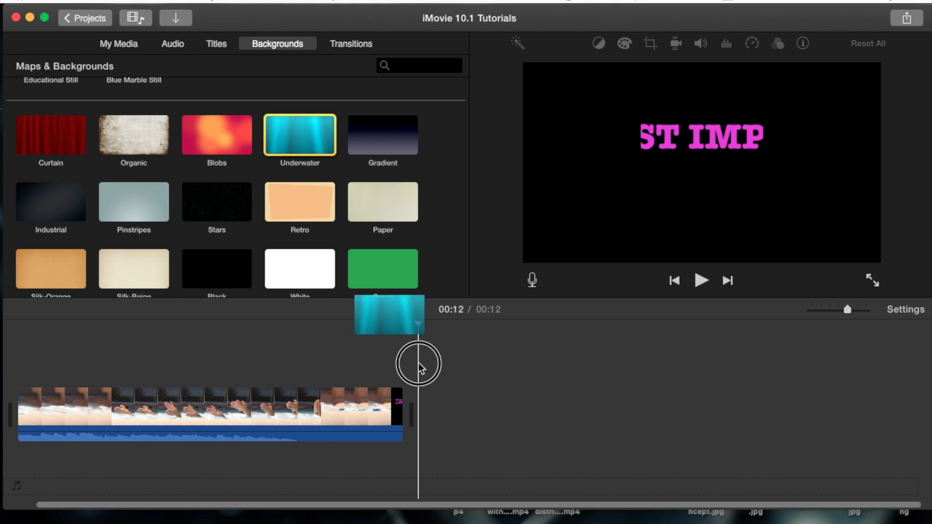
pyautogui.moveTo(457, 408)
pyautogui.mouseDown()
pyautogui.moveTo(475, 417)
pyautogui.moveTo(449, 404)
pyautogui.mouseUp()
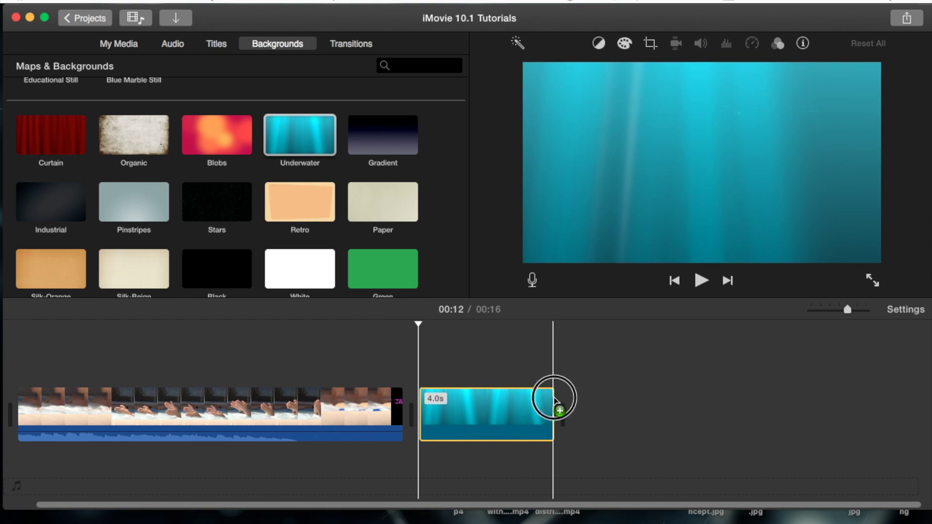
pyautogui.moveTo(554, 397); pyautogui.dragTo(726, 385)
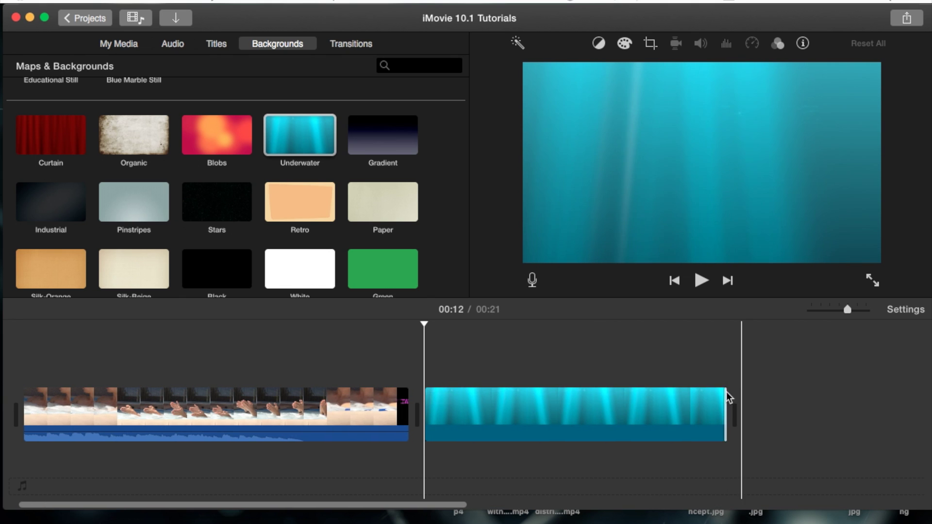
pyautogui.moveTo(725, 394); pyautogui.dragTo(592, 402)
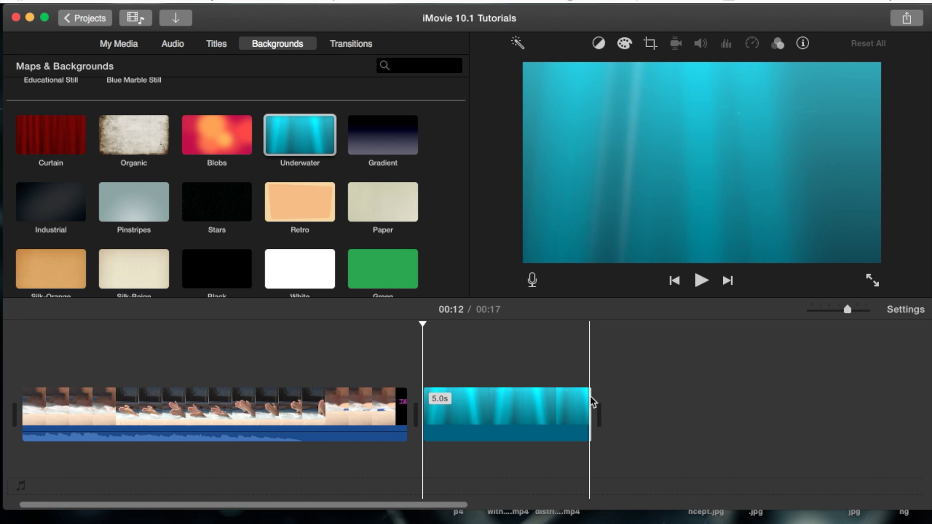
# Browse the title styles and drop the Standard title onto the Underwater clip
pyautogui.click(215, 43)
pyautogui.click(224, 155)
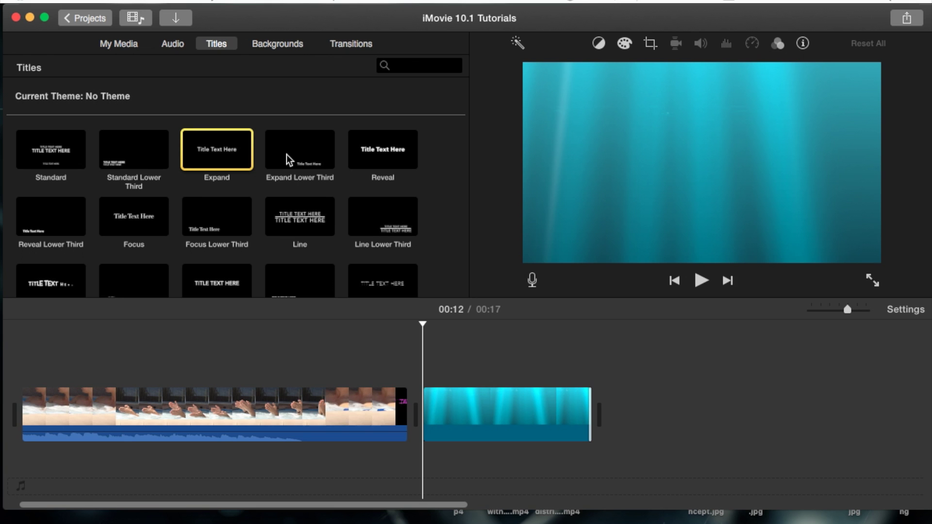
pyautogui.scroll(-5, 286, 155)
pyautogui.scroll(3, 250, 157)
pyautogui.scroll(2, 249, 156)
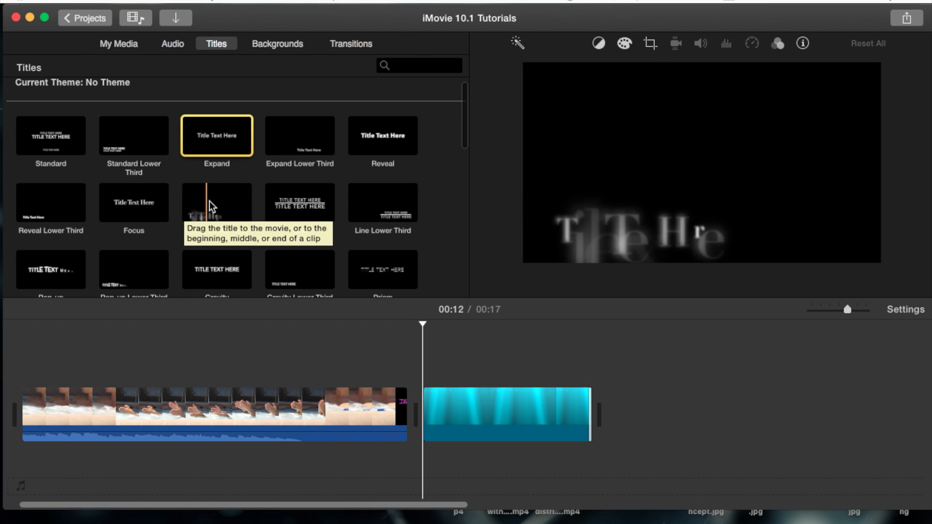
pyautogui.scroll(-1, 234, 197)
pyautogui.scroll(1, 220, 148)
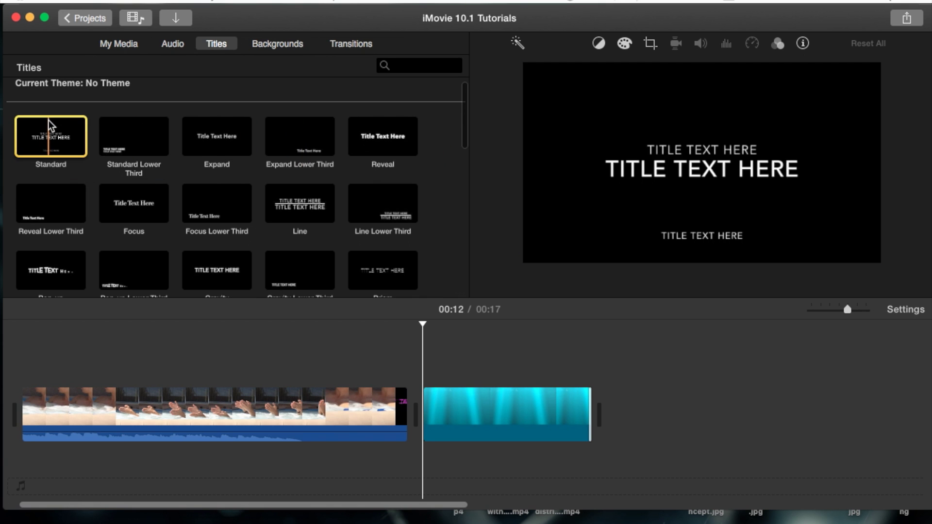
pyautogui.moveTo(49, 120); pyautogui.dragTo(433, 374)
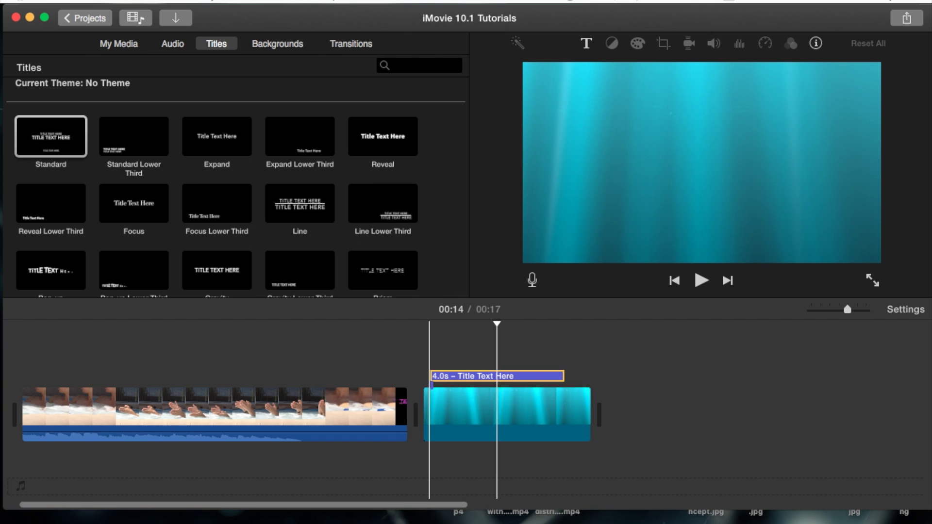
pyautogui.click(714, 518)
pyautogui.moveTo(715, 518); pyautogui.dragTo(649, 415)
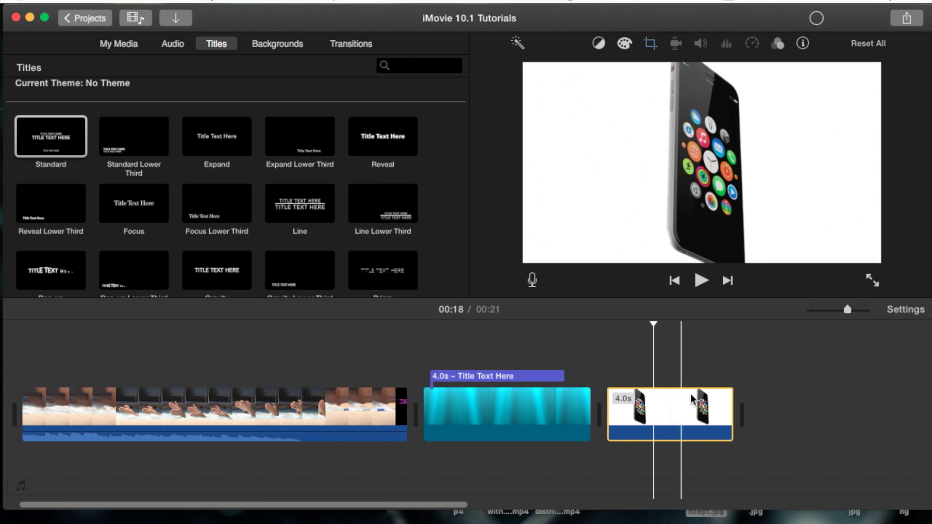
pyautogui.click(639, 407)
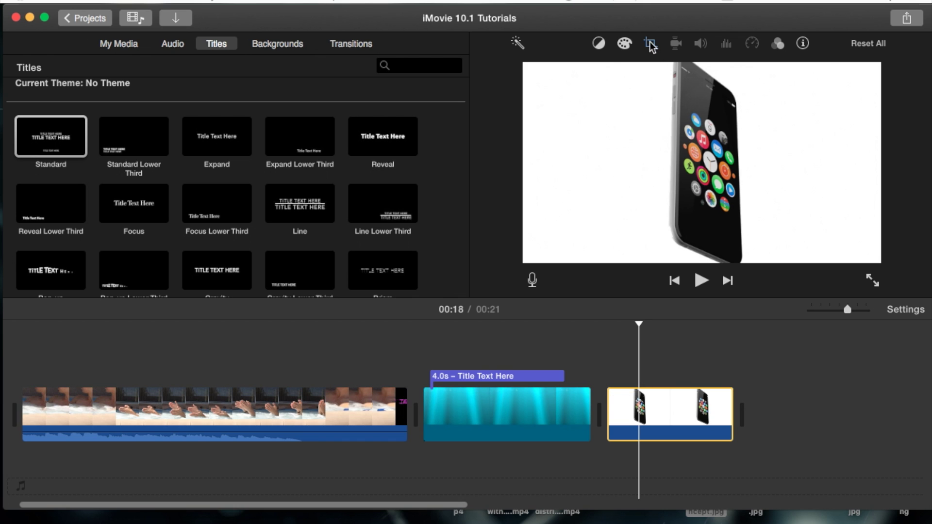
pyautogui.press('c')
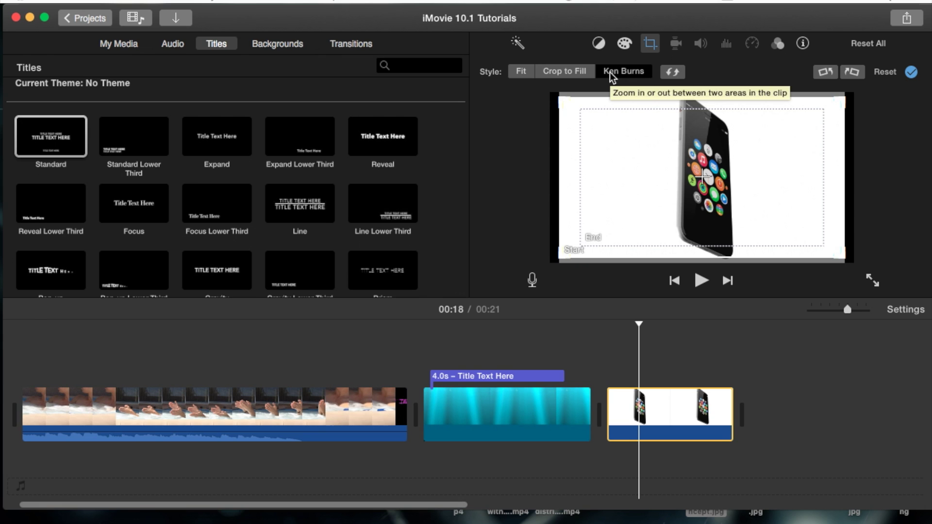
pyautogui.click(522, 74)
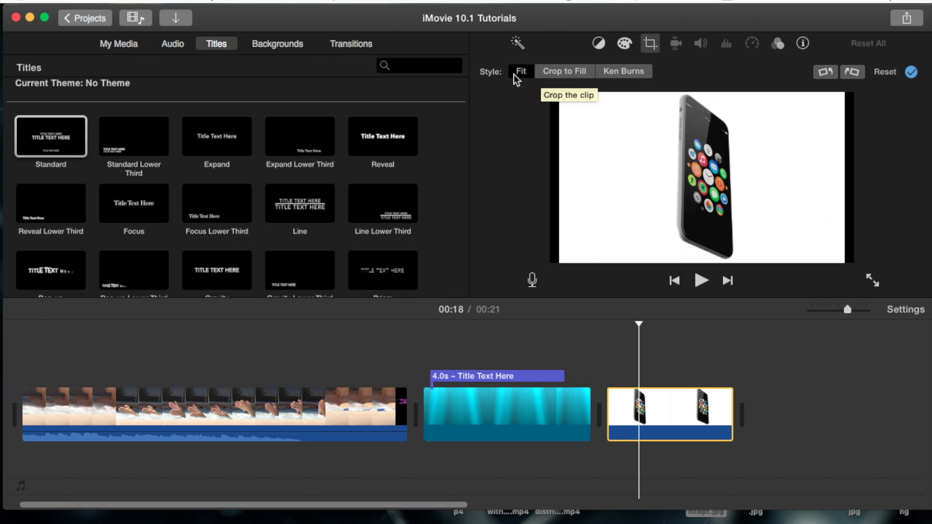
pyautogui.click(911, 73)
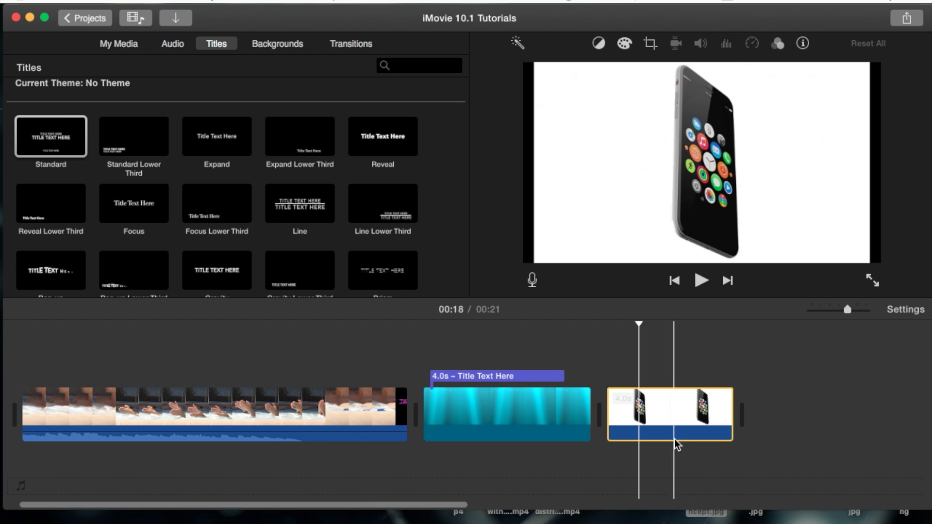
pyautogui.click(682, 399)
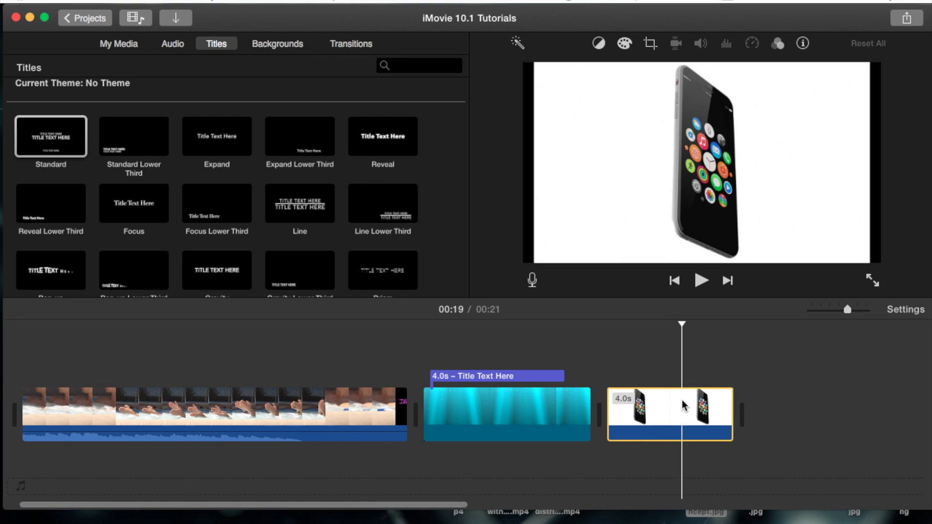
pyautogui.click(665, 414)
pyautogui.press('Delete')
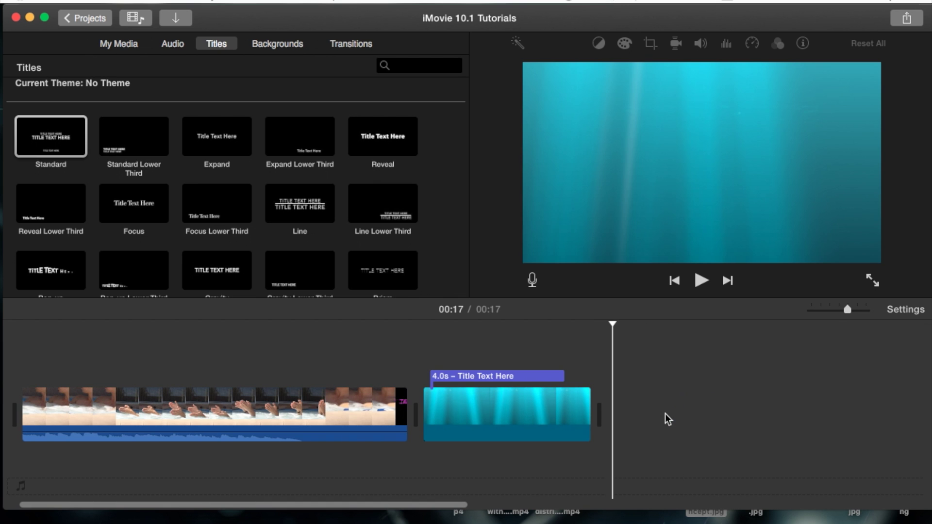
# Stretch the title to cover the Underwater clip at 5.0 seconds long
pyautogui.click(471, 376)
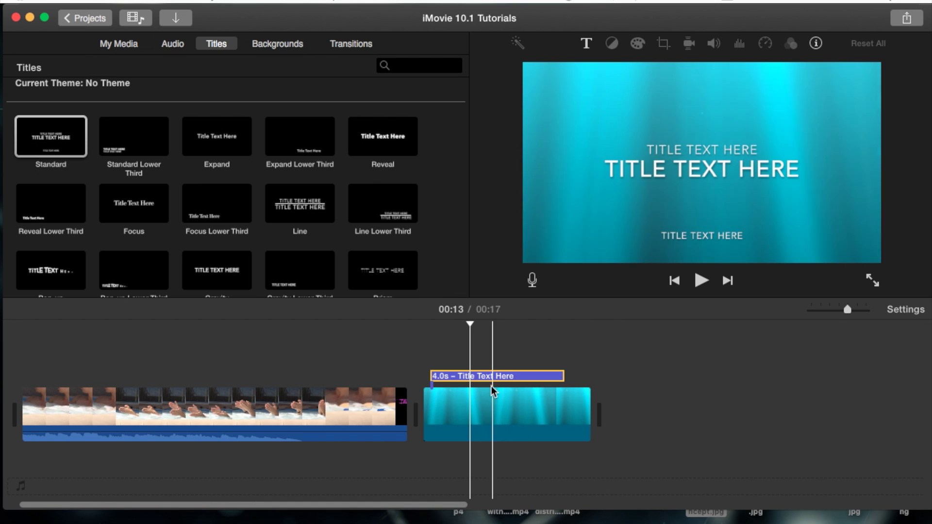
pyautogui.moveTo(492, 373); pyautogui.dragTo(501, 376)
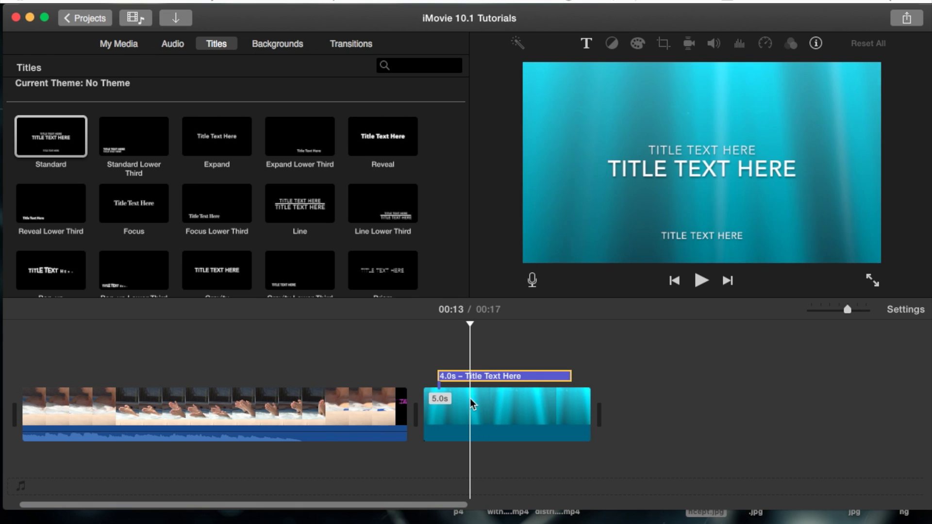
pyautogui.moveTo(441, 378); pyautogui.dragTo(423, 376)
pyautogui.moveTo(567, 376); pyautogui.dragTo(593, 374)
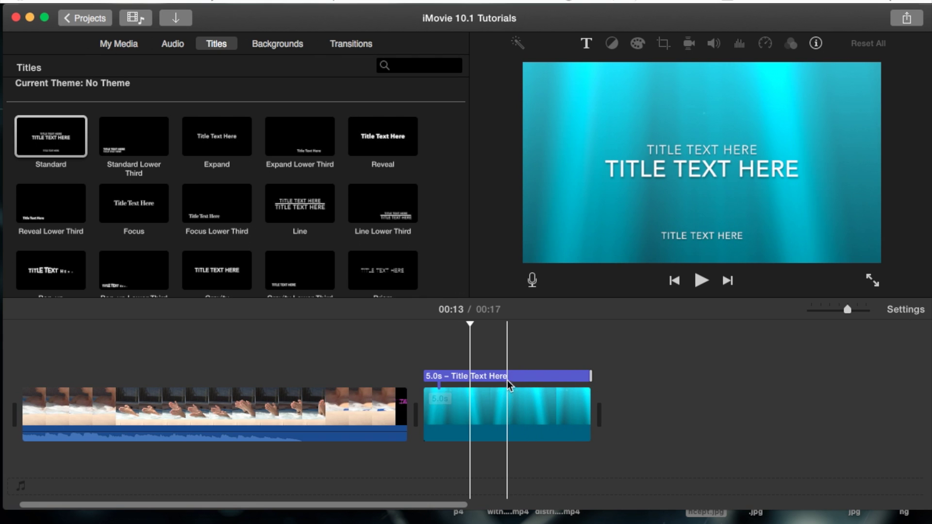
# Delete the title's small top and bottom lines and select the main title text
pyautogui.click(507, 378)
pyautogui.doubleClick(508, 377)
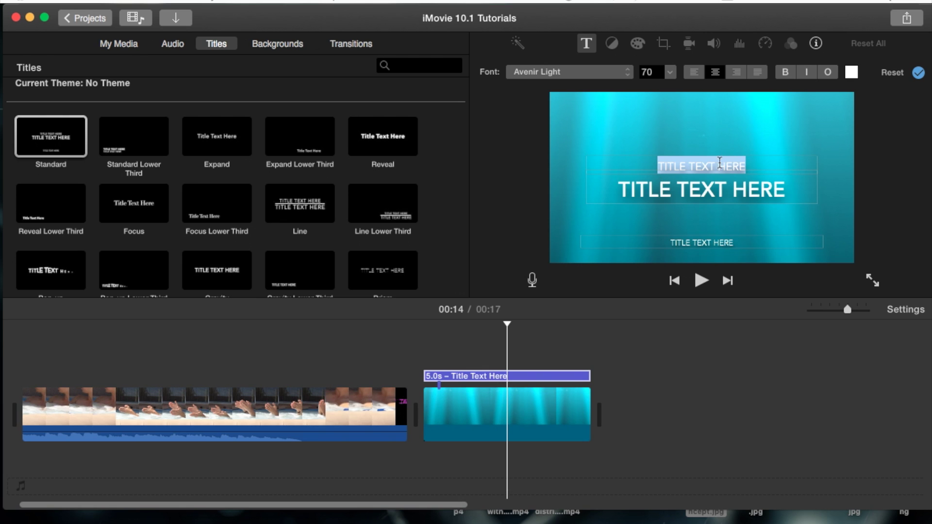
pyautogui.tripleClick(719, 164)
pyautogui.press('BackSpace')
pyautogui.tripleClick(707, 241)
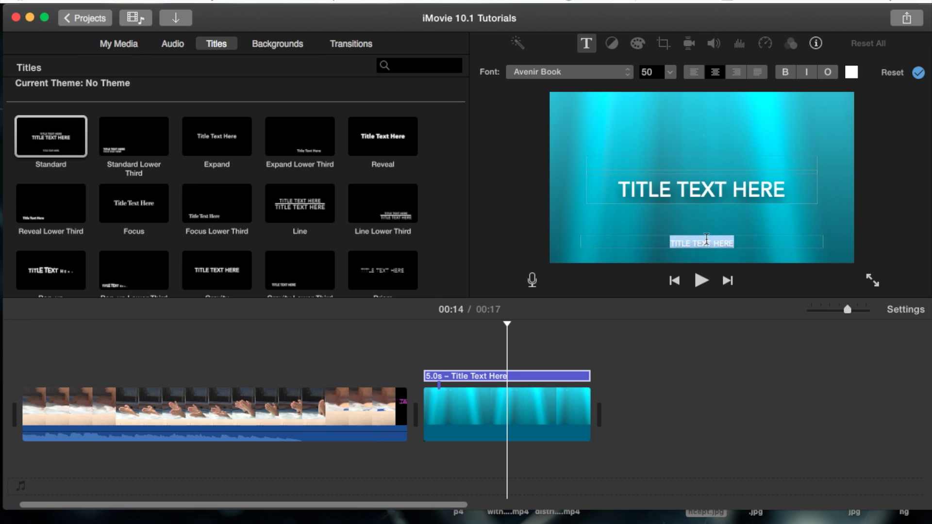
pyautogui.press('BackSpace')
pyautogui.click(713, 197)
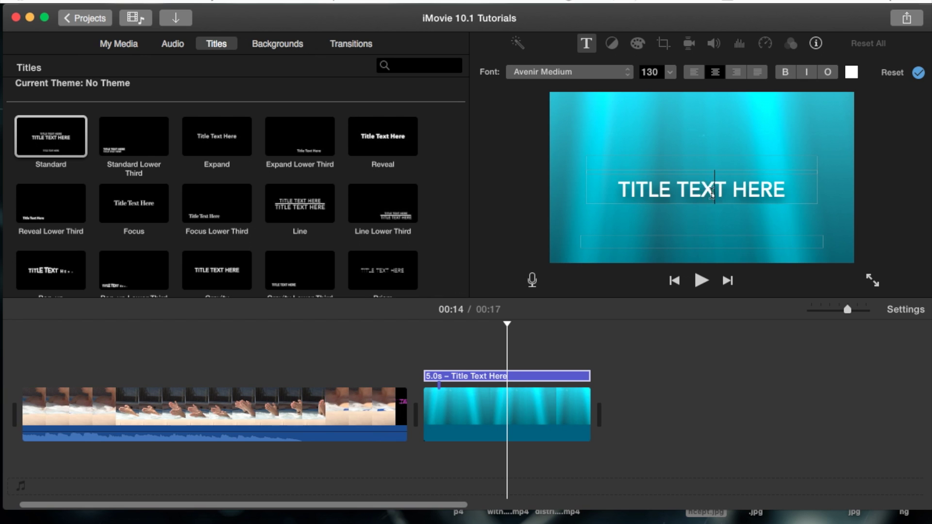
pyautogui.tripleClick(713, 193)
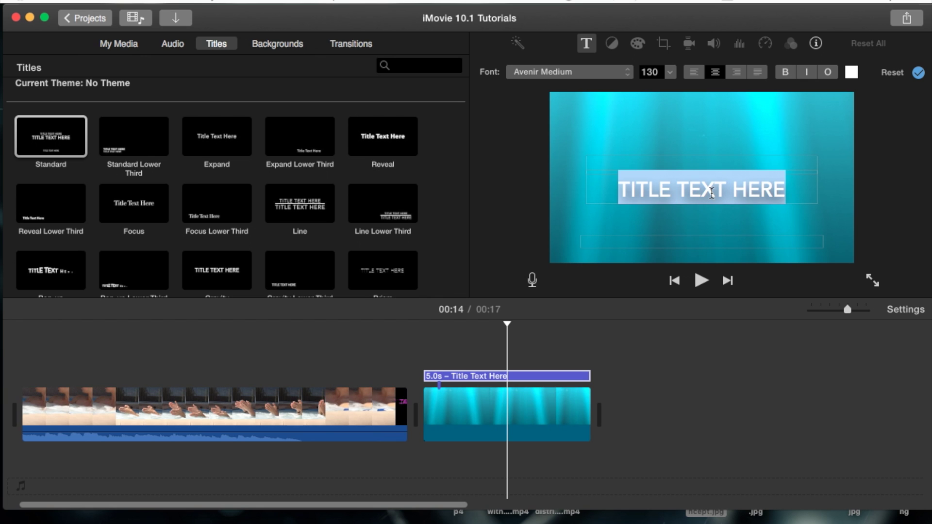
# Type 'HEY THERE' as the main title line and try adding leading spaces
pyautogui.write('HEY THERE')
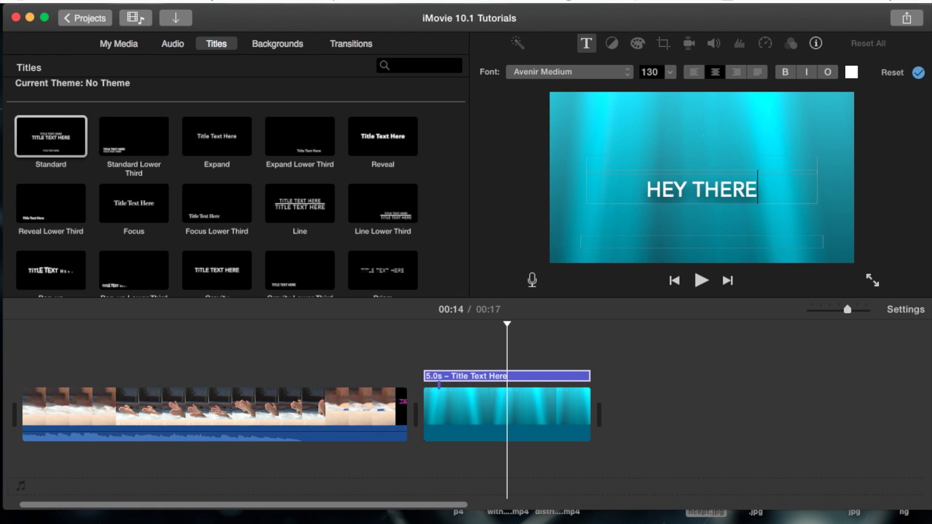
pyautogui.click(646, 190)
pyautogui.press('super+a')
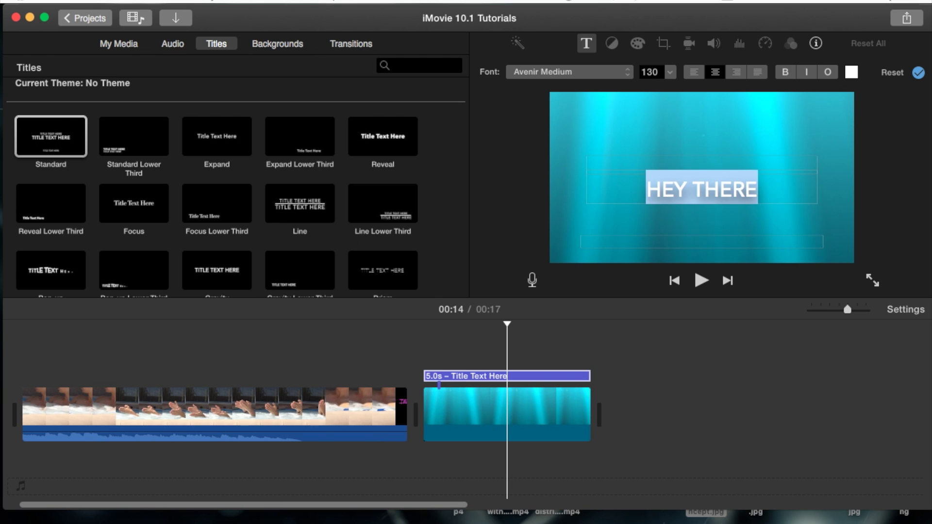
pyautogui.press('Left')
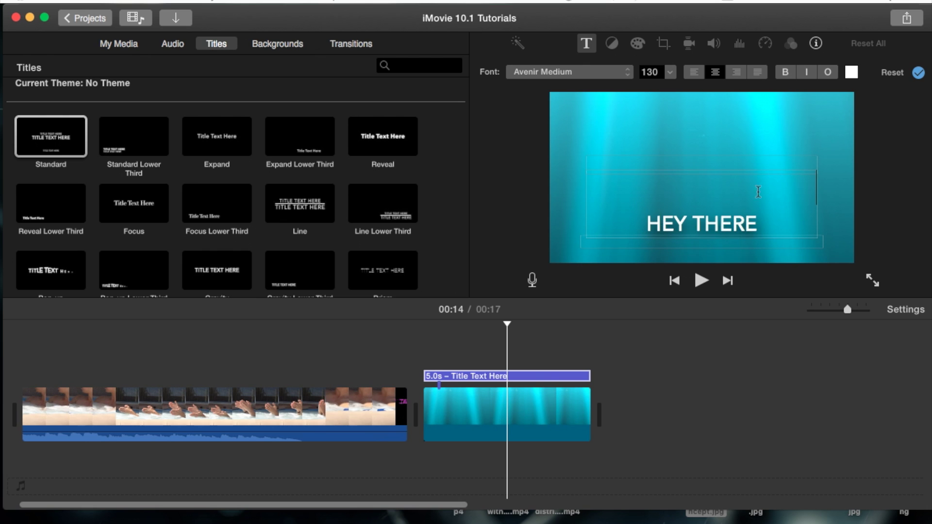
pyautogui.press('super+a')
pyautogui.click(812, 175)
# Test a line break, then rejoin 'HEY THERE' into a single centred line
pyautogui.hotkey('shift', 'Down')
pyautogui.click(764, 218)
pyautogui.click(647, 331)
pyautogui.click(641, 119)
pyautogui.press('Return')
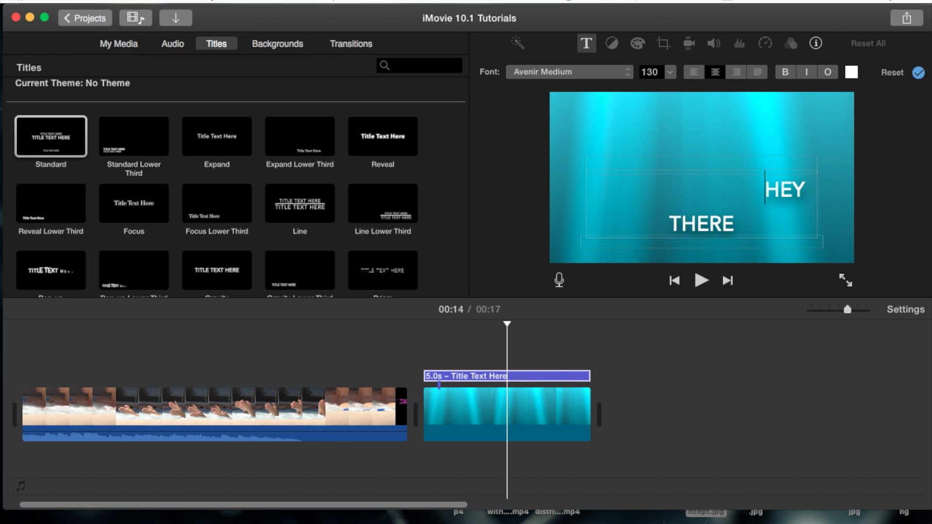
pyautogui.press('BackSpace')
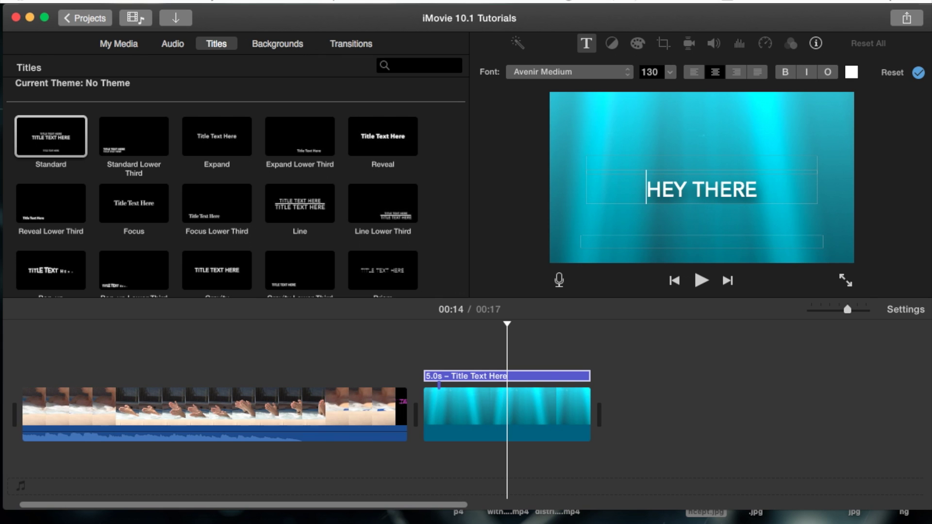
pyautogui.click(525, 359)
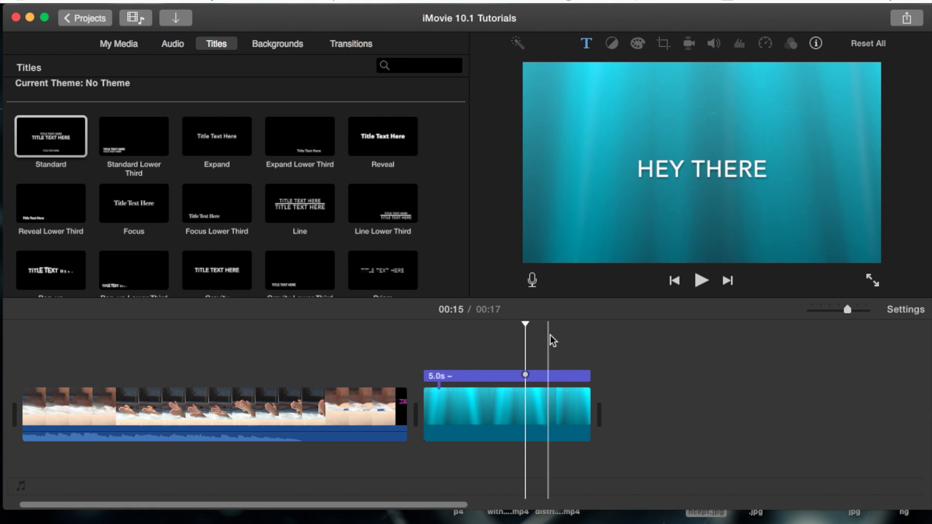
pyautogui.click(503, 374)
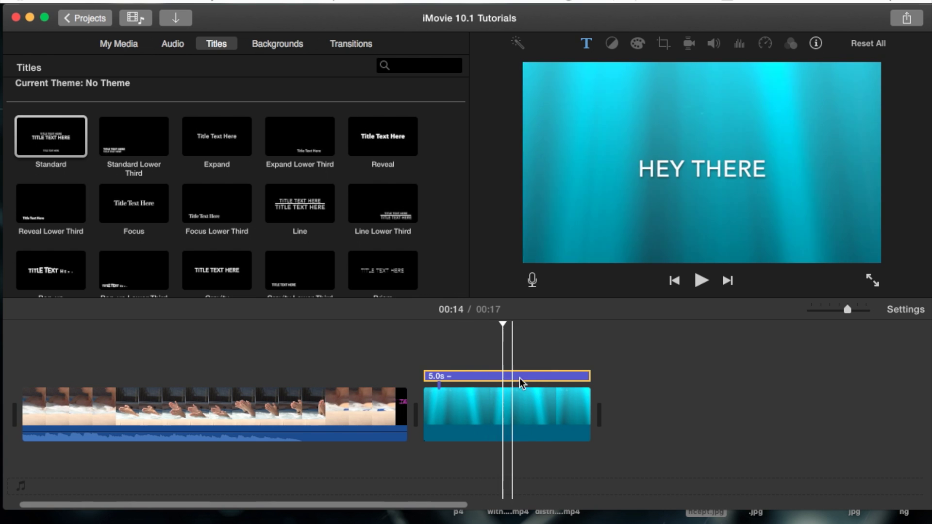
pyautogui.scroll(-2, 340, 199)
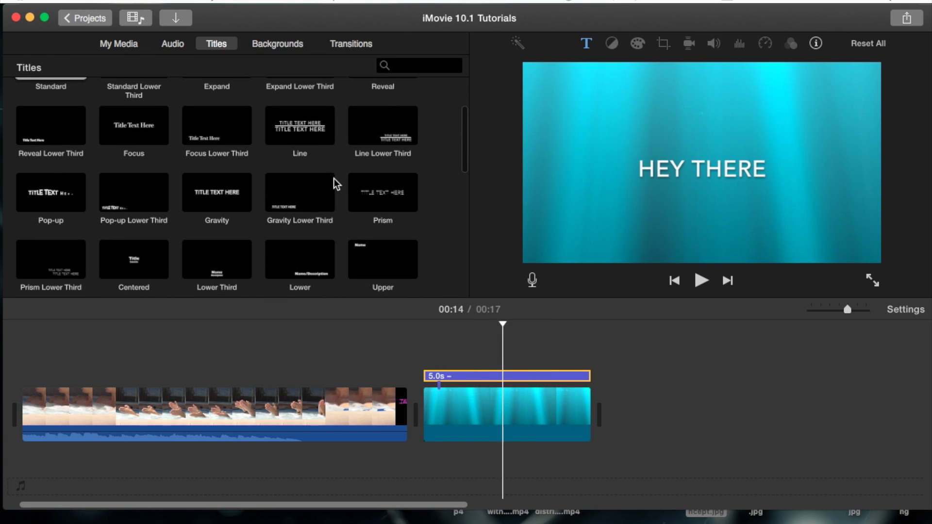
pyautogui.click(297, 194)
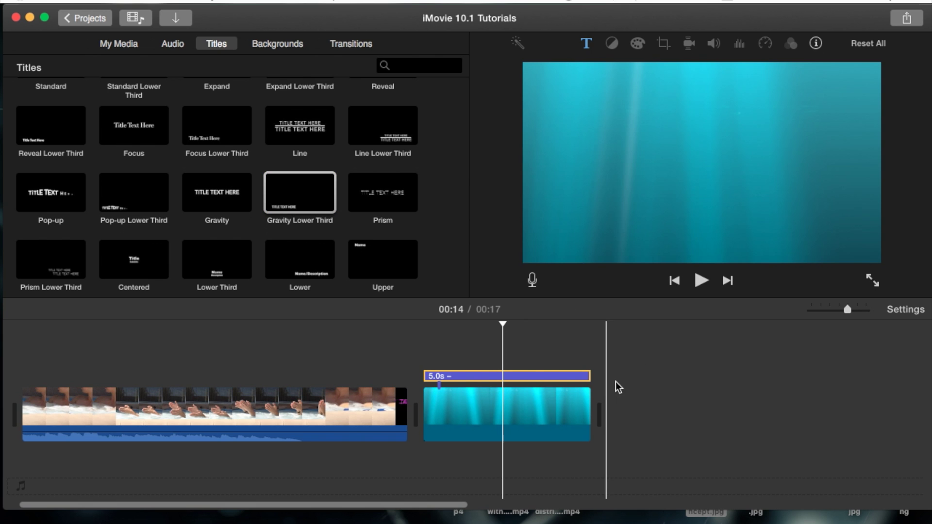
pyautogui.hscroll(-1, 536, 364)
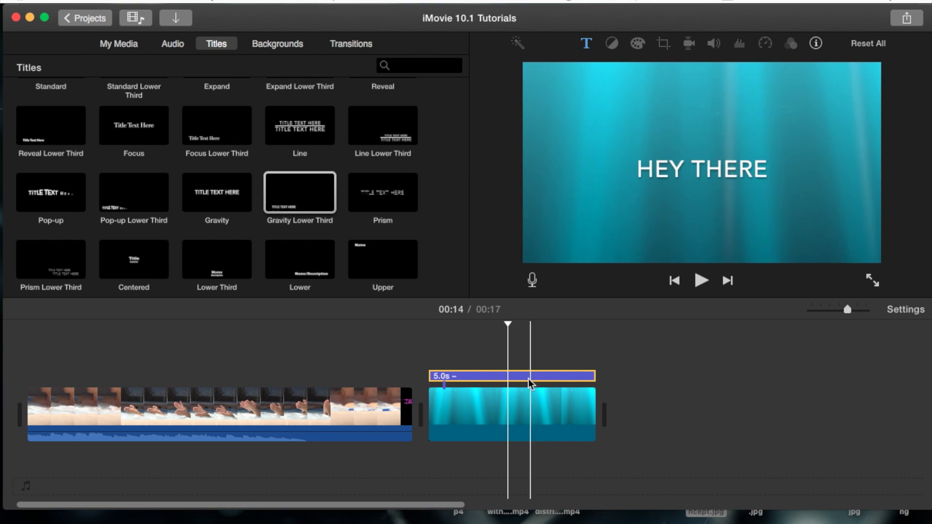
pyautogui.click(283, 42)
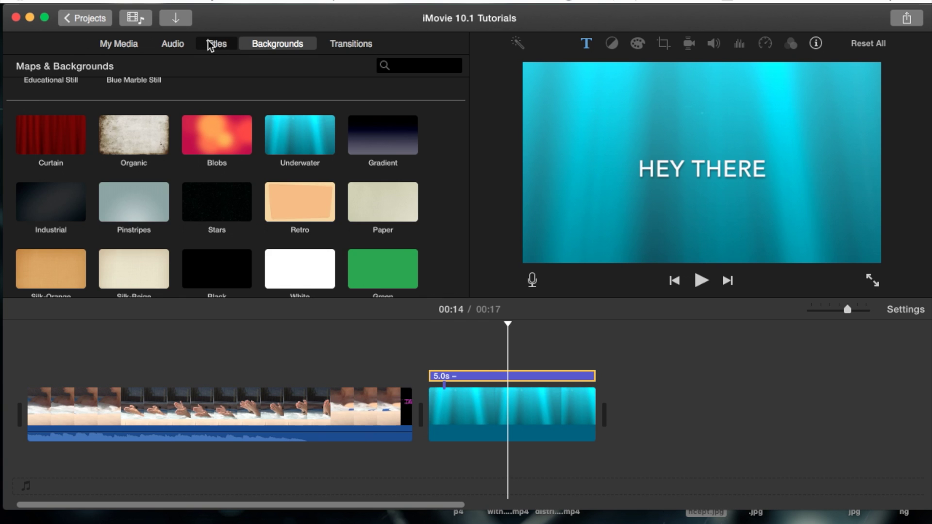
pyautogui.click(212, 43)
pyautogui.scroll(-5, 255, 165)
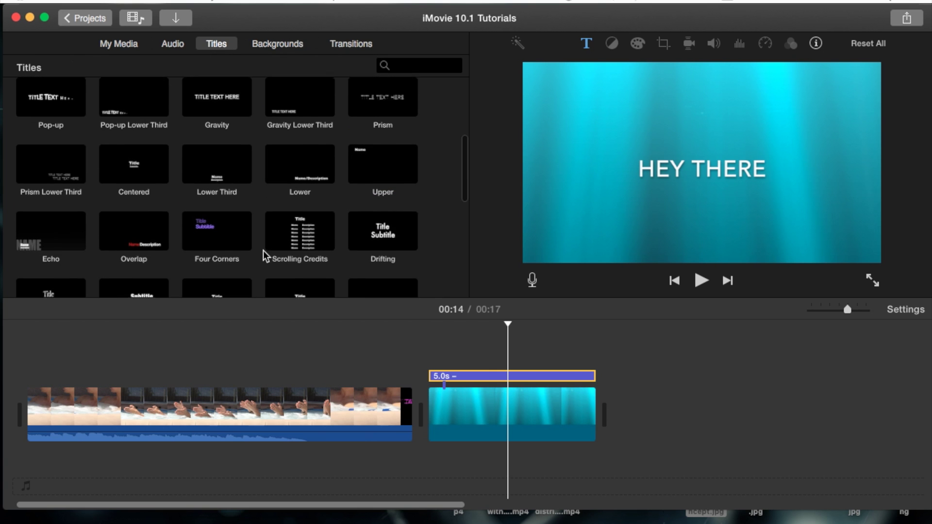
pyautogui.scroll(-2, 264, 253)
pyautogui.scroll(8, 263, 251)
pyautogui.click(533, 347)
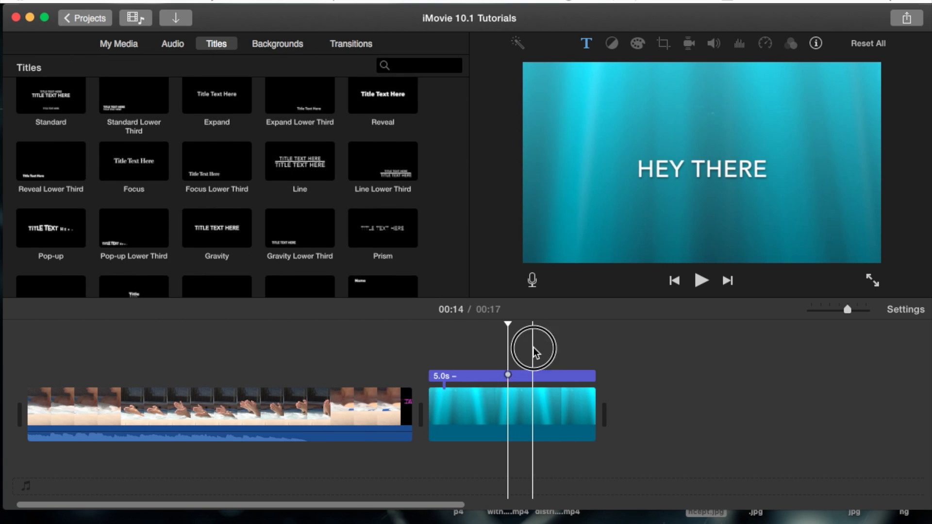